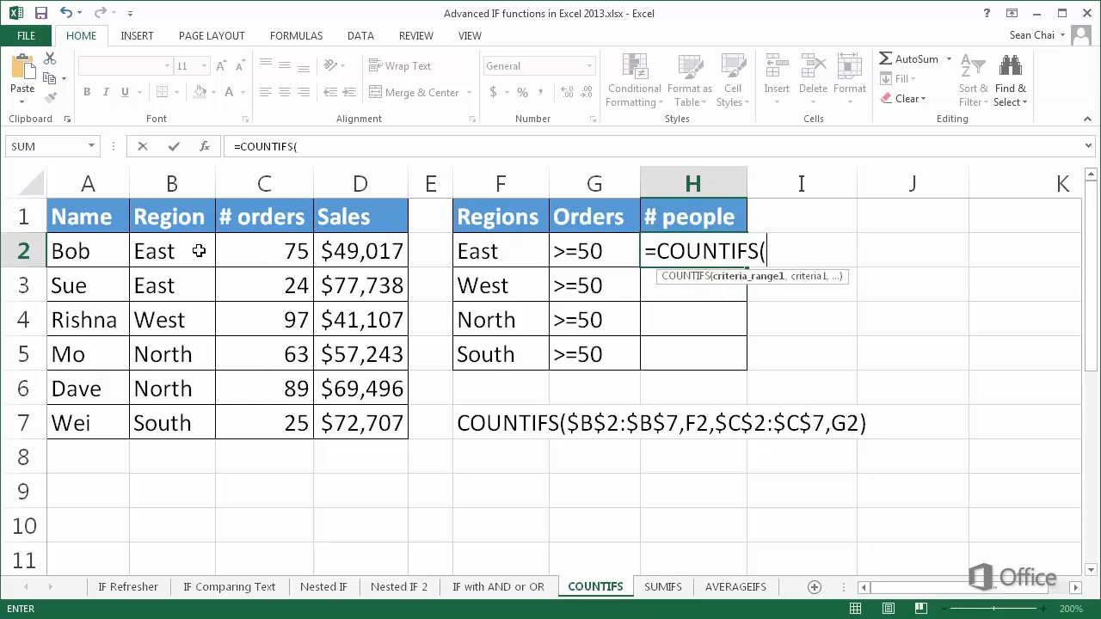
Add the Region column $B$2:$B$7 as an absolute first criteria range, with F2 as its criterion, to the COUNTIFS formula in H2
left_click_drag(200, 251, 169, 411)
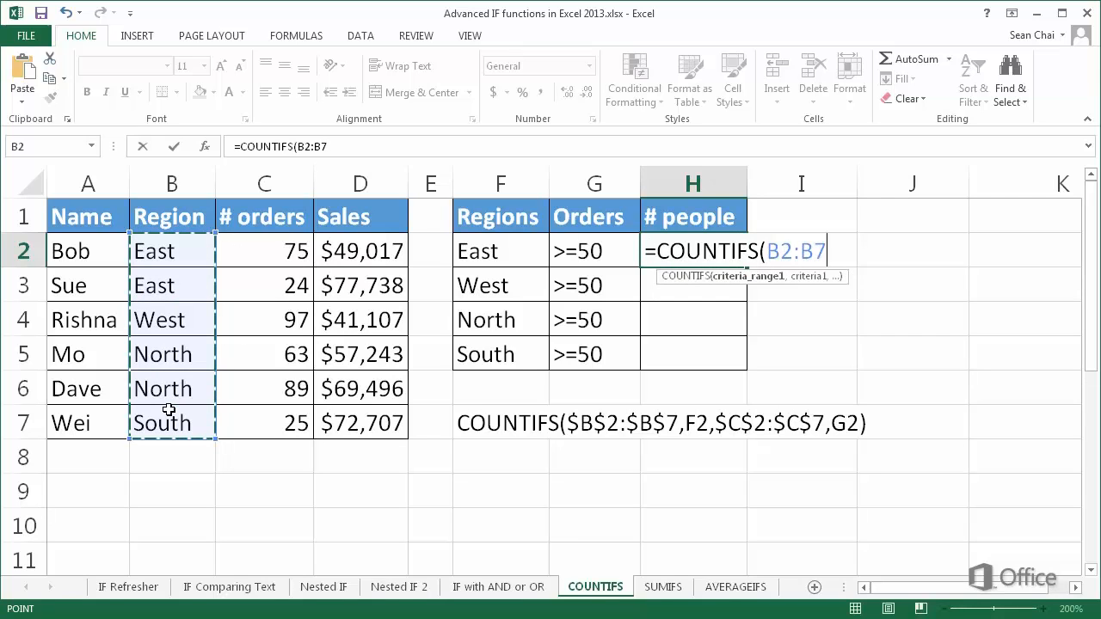
key("F4")
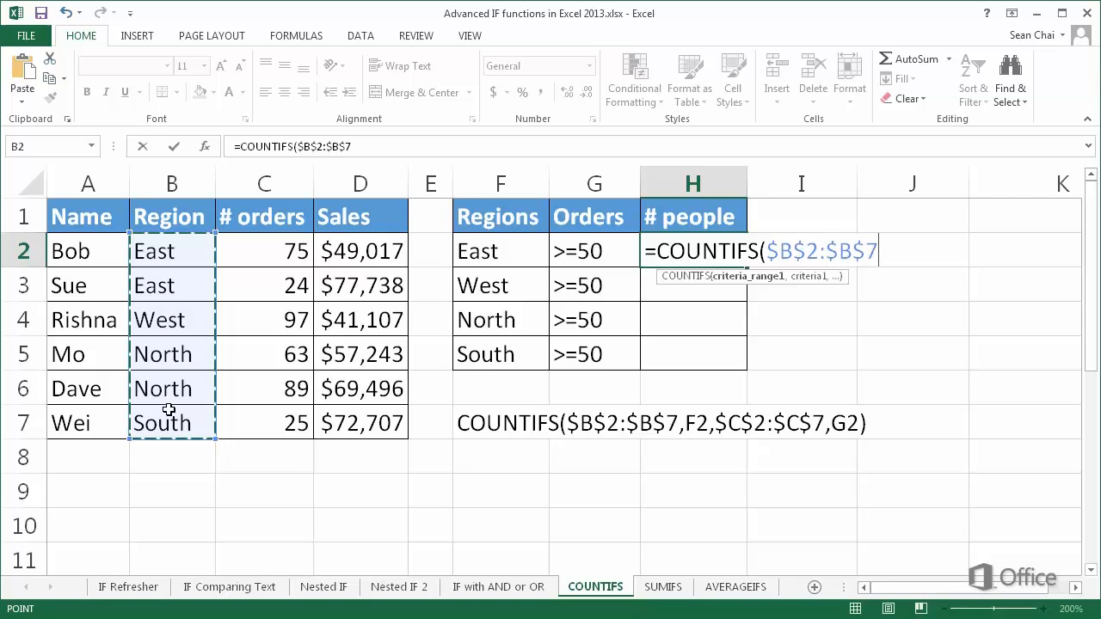
type(",")
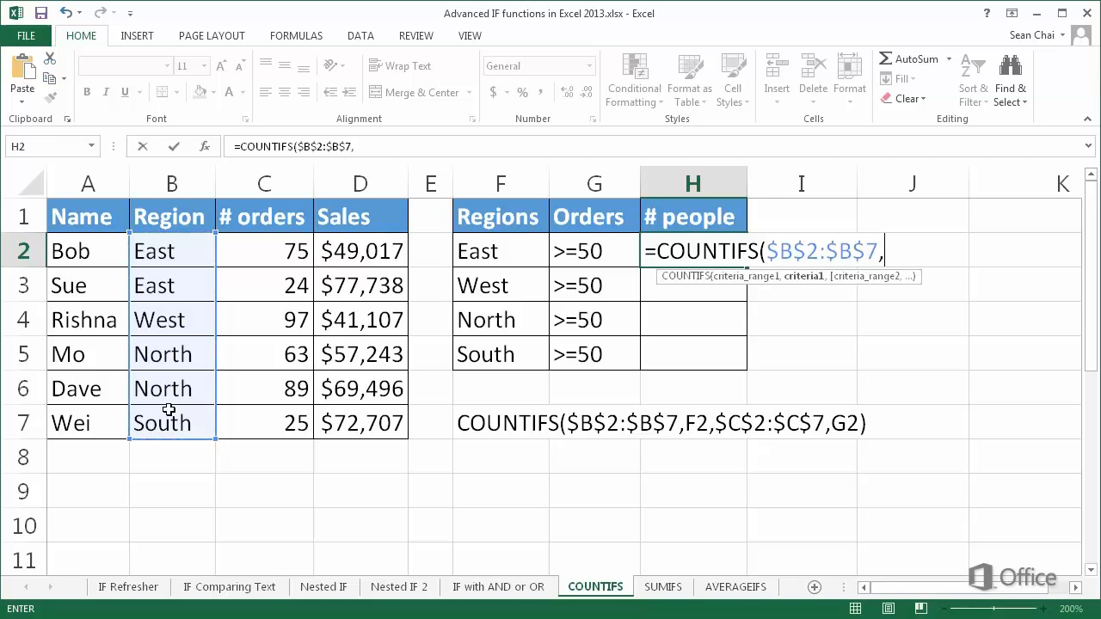
left_click(535, 250)
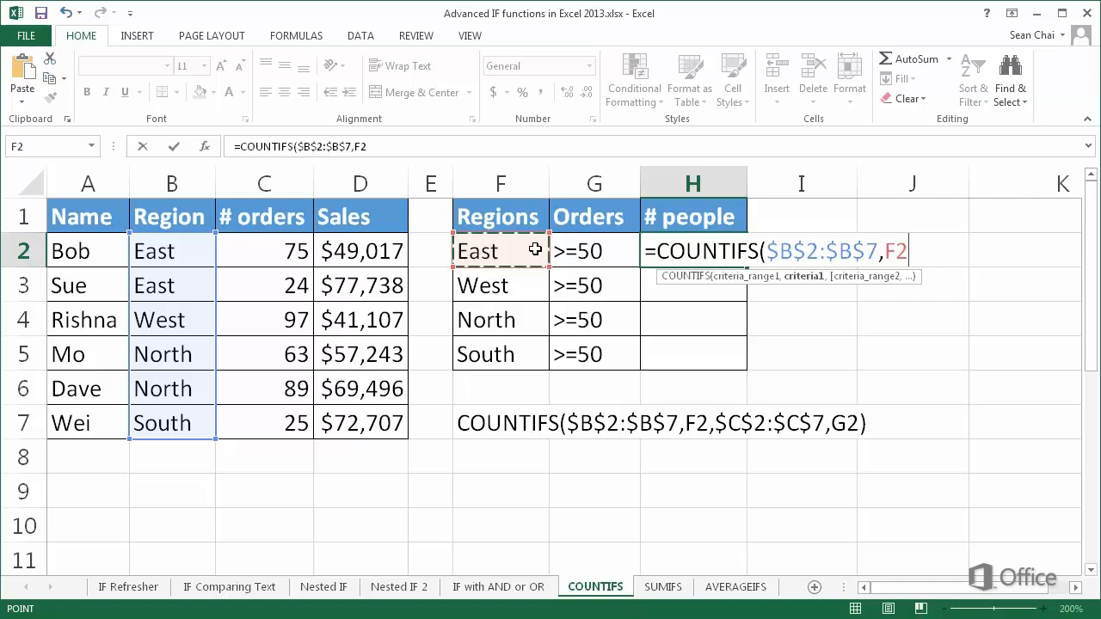
type(",")
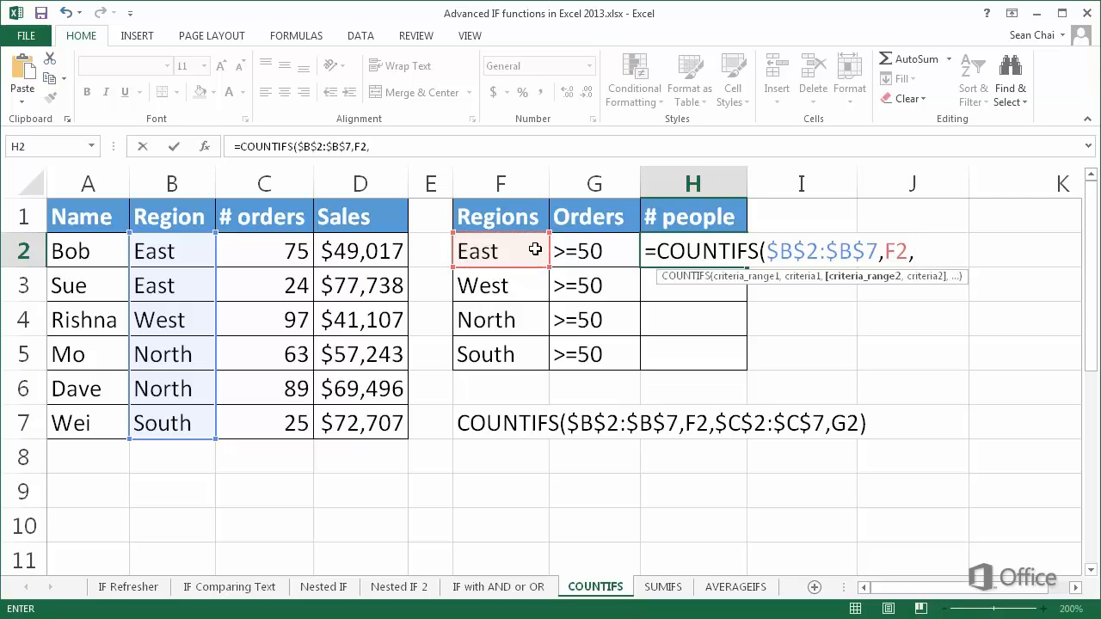
Complete the COUNTIFS formula in H2 with the absolute # orders range $C$2:$C$7 and criterion G2
left_click_drag(279, 254, 271, 425)
key("F4")
type(",")
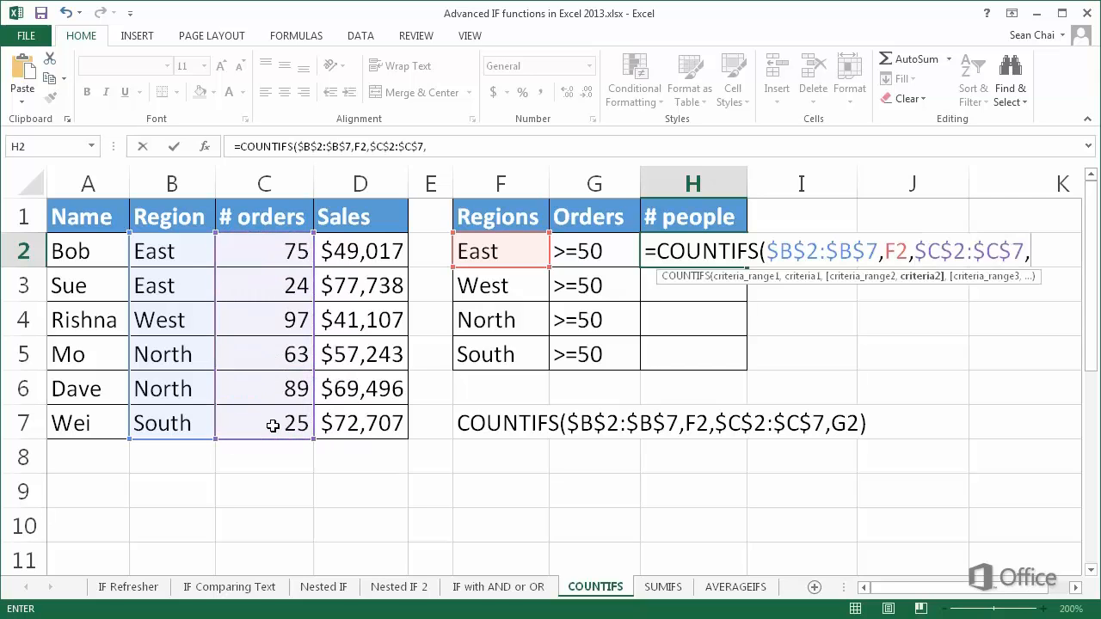
left_click(583, 253)
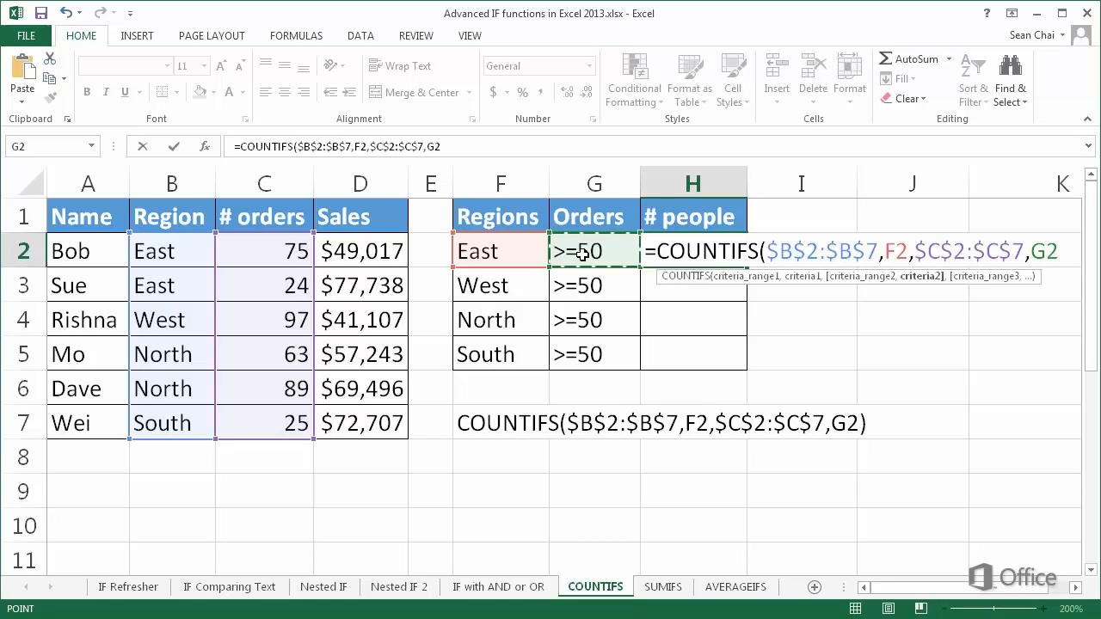
type(")")
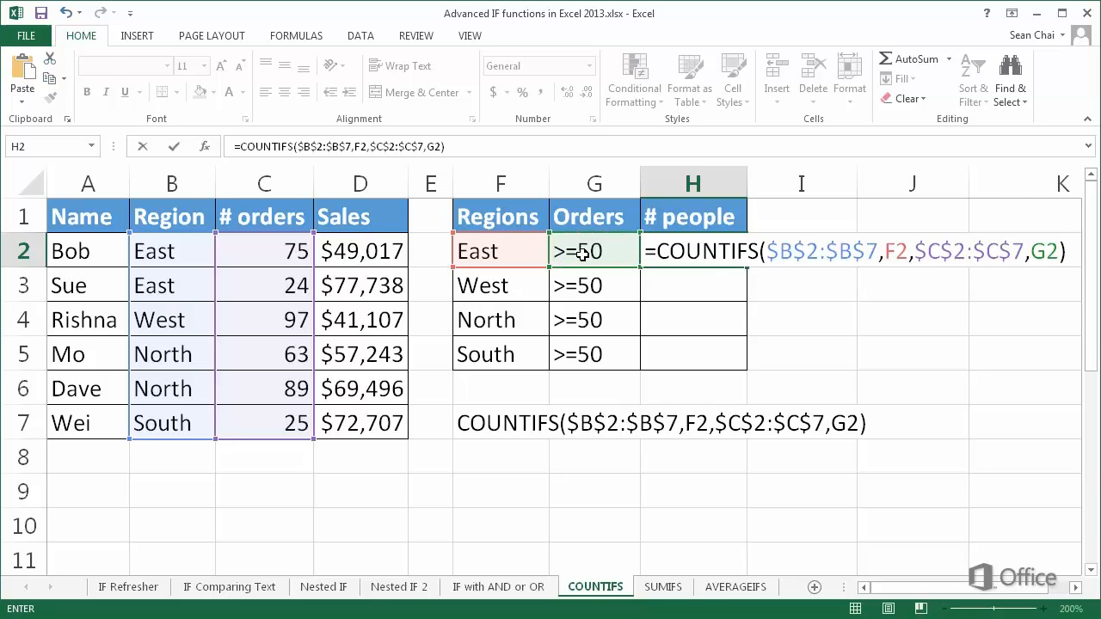
key("Return")
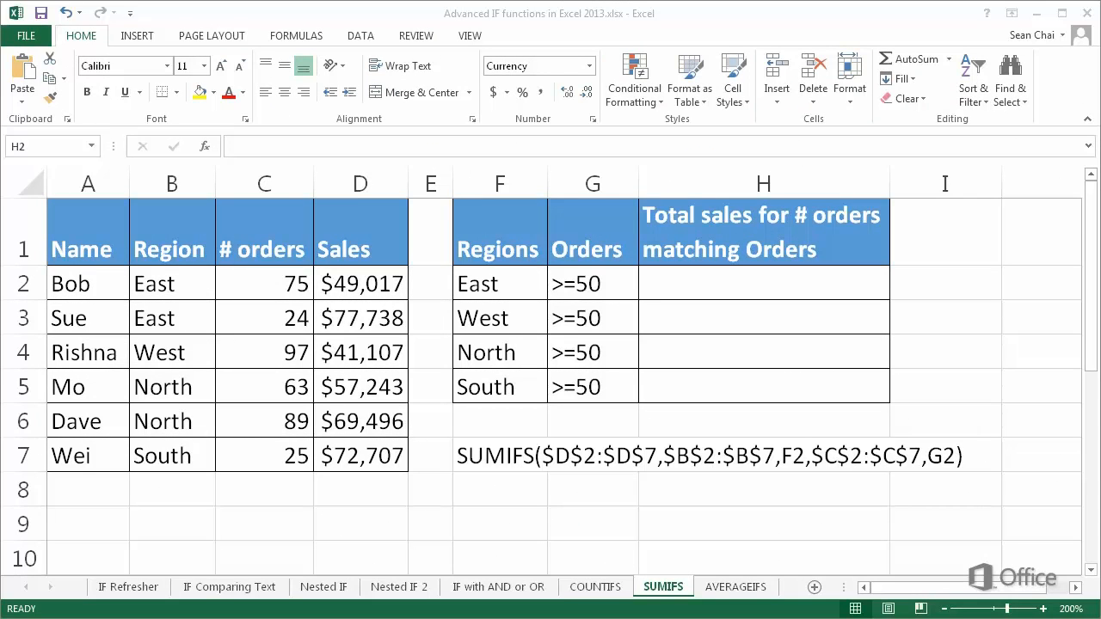
Begin a SUMIFS formula in H2 of the SUMIFS sheet with the absolute Sales range $D$2:$D$7 as sum range
left_click(651, 289)
type("=S")
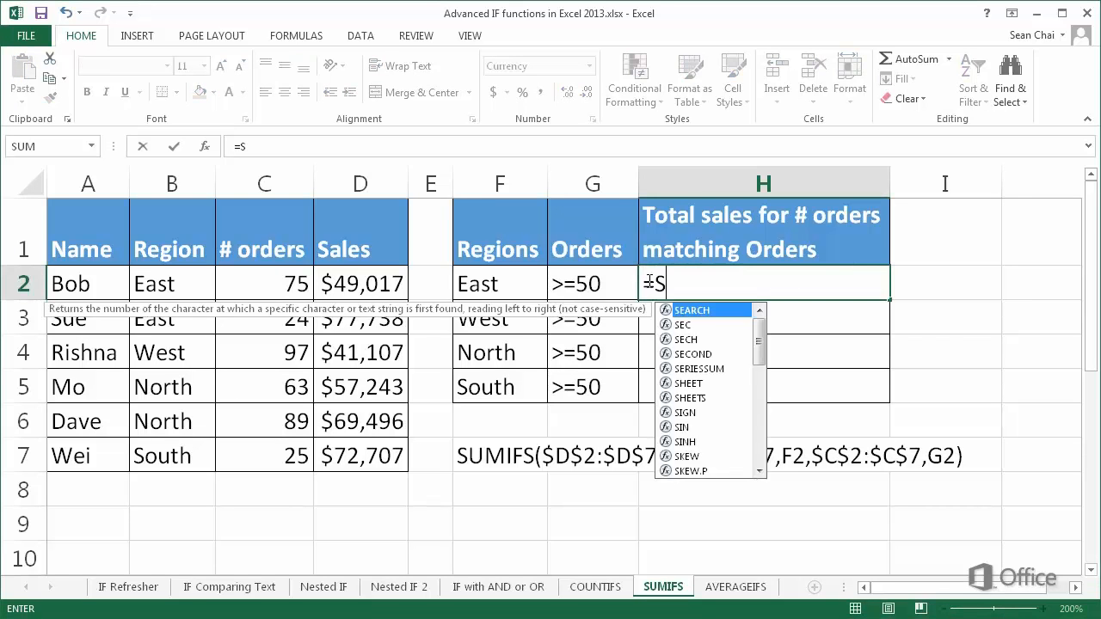
type("UMIFS(")
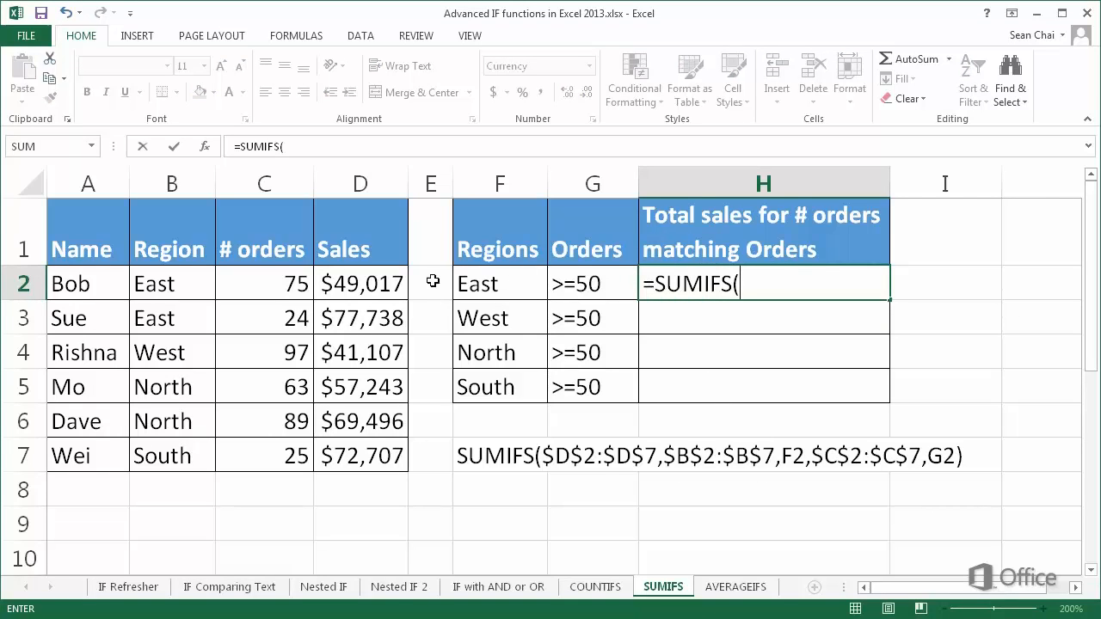
left_click_drag(389, 286, 381, 456)
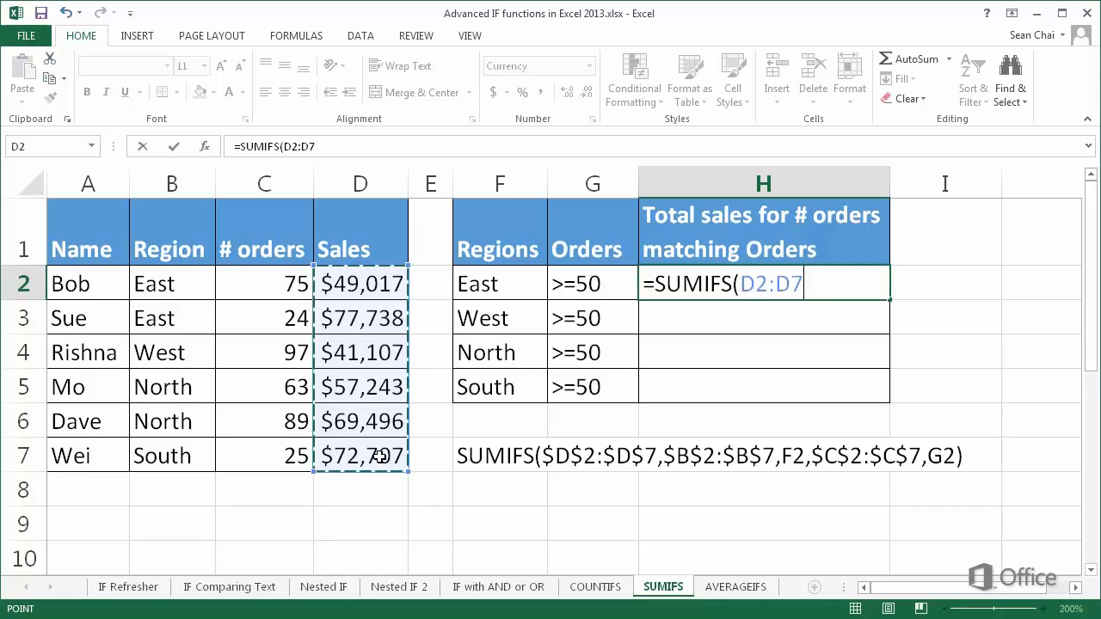
key("F4")
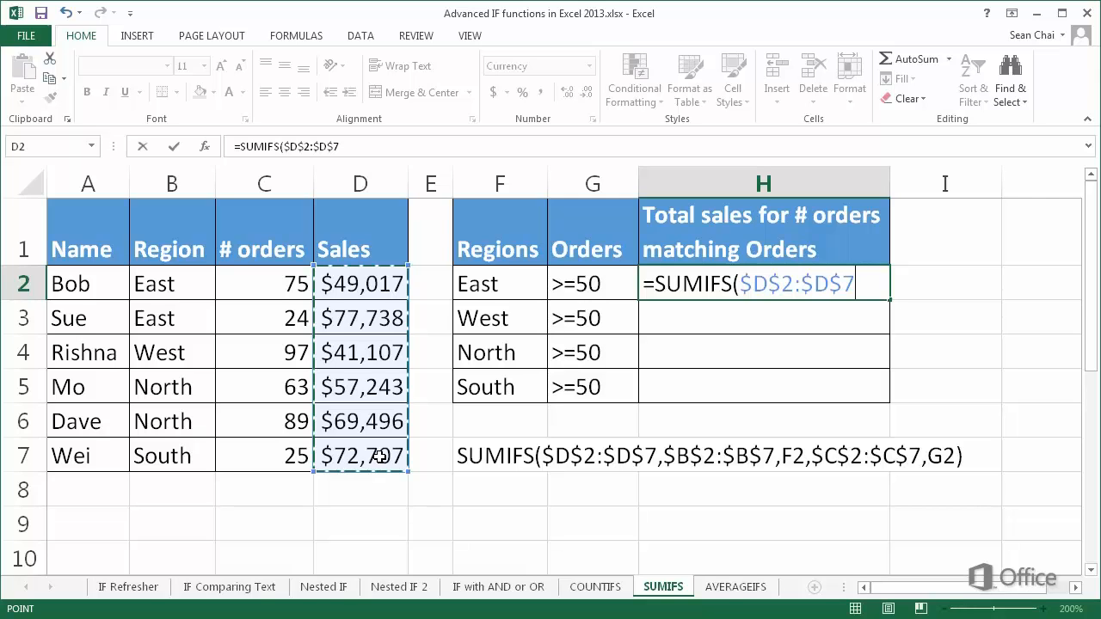
type(",")
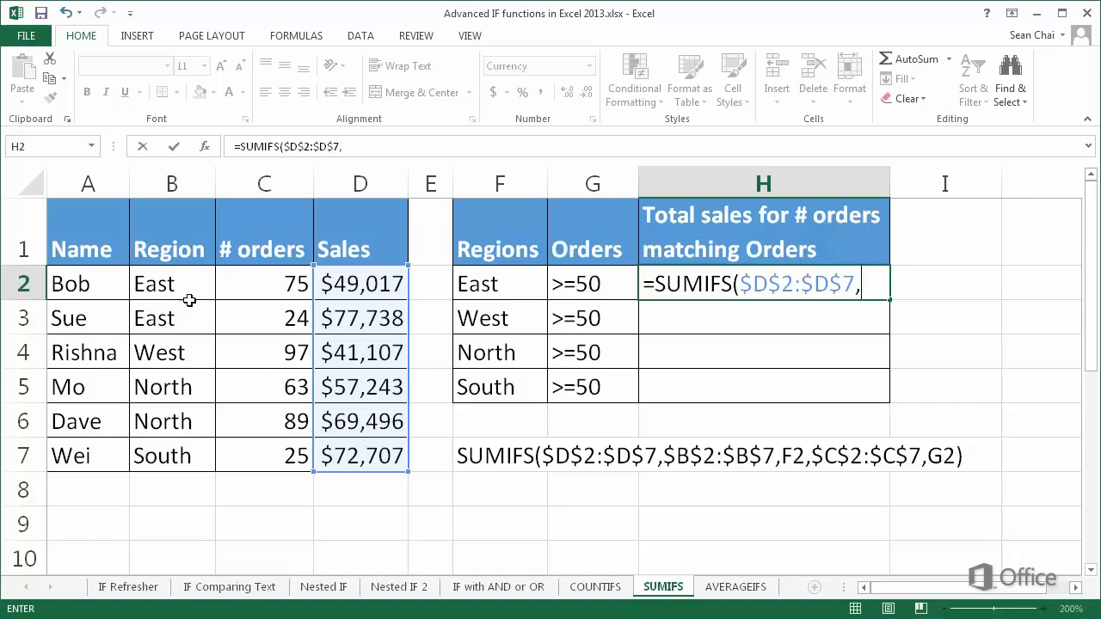
Add the absolute Region range $B$2:$B$7 with criterion F2 as the first condition of the SUMIFS formula
left_click_drag(185, 292, 191, 448)
key("F4")
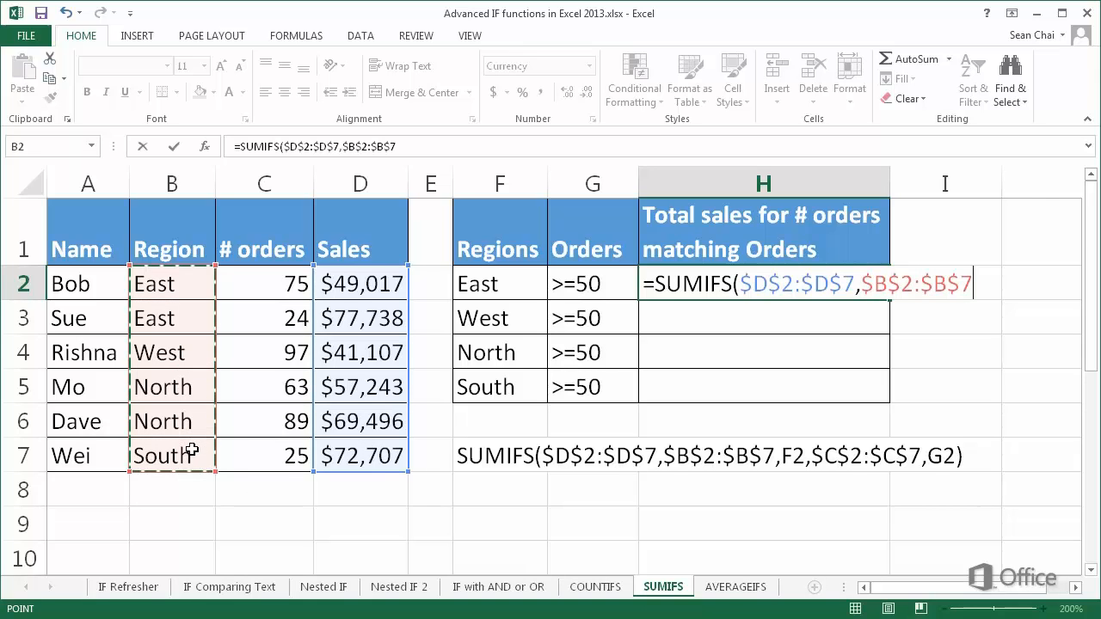
type(",")
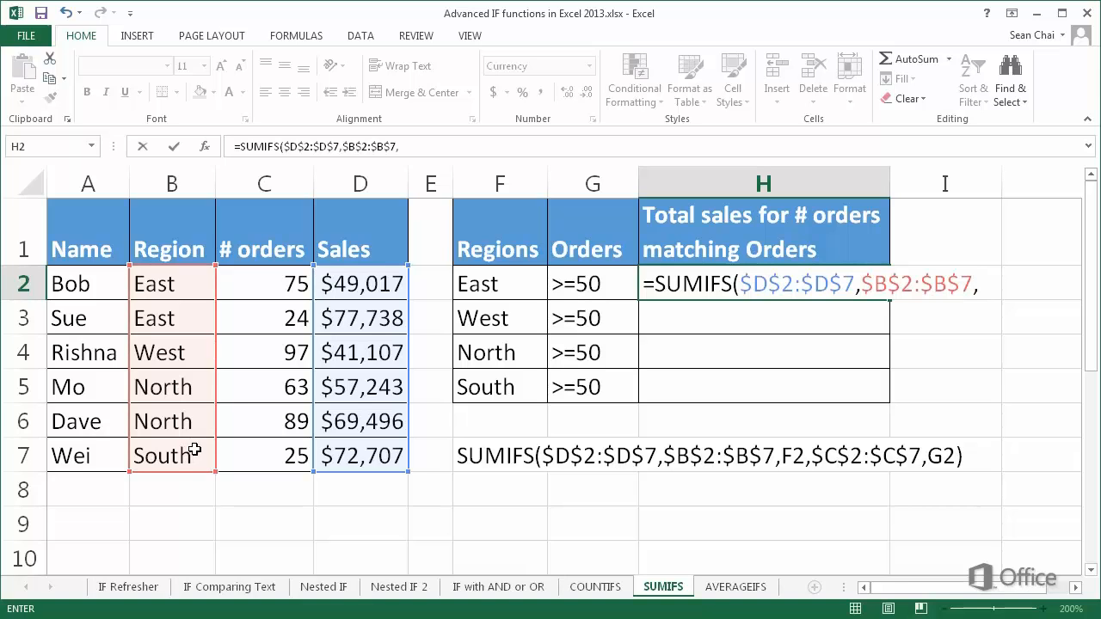
left_click(484, 288)
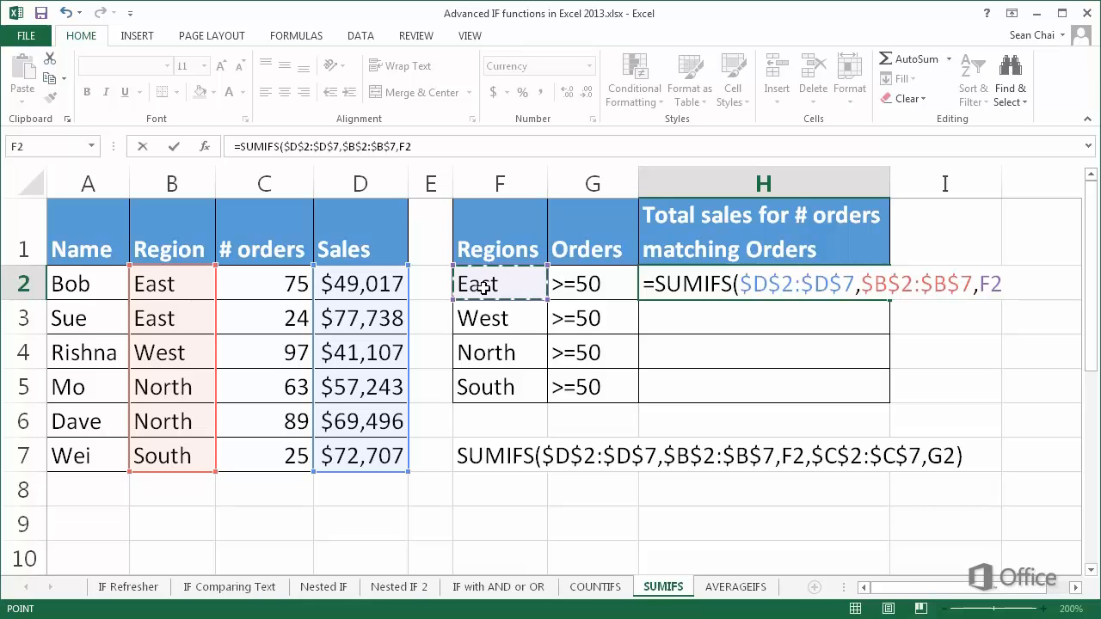
type(",")
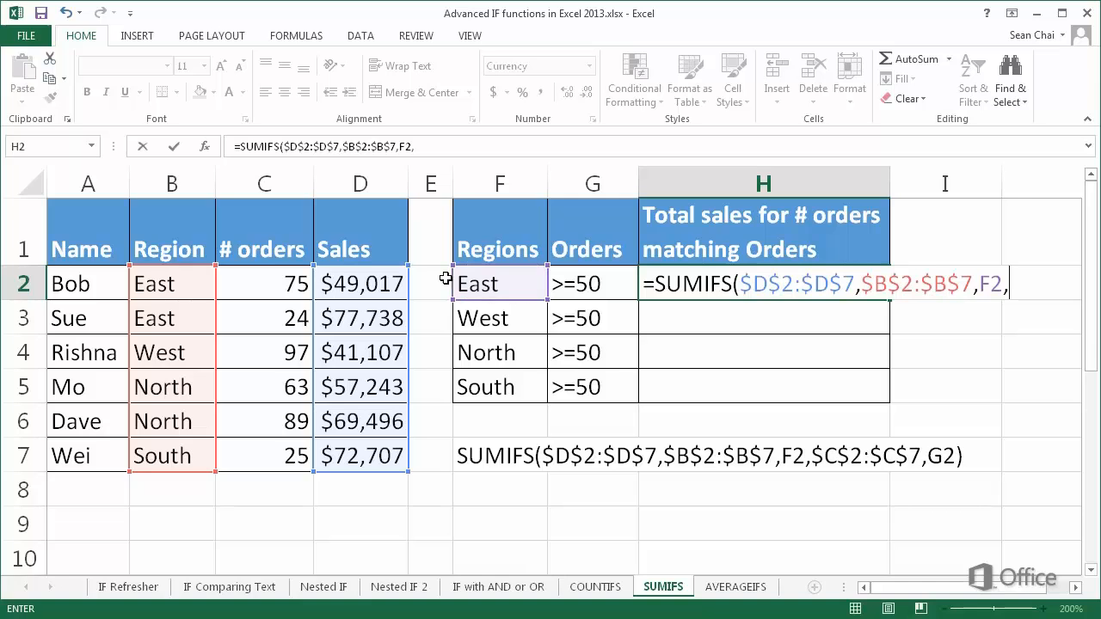
Complete the SUMIFS formula with the absolute # orders range $C$2:$C$7 and criterion G2 as the second condition
left_click(287, 294)
left_click_drag(287, 295, 285, 456)
key("F4")
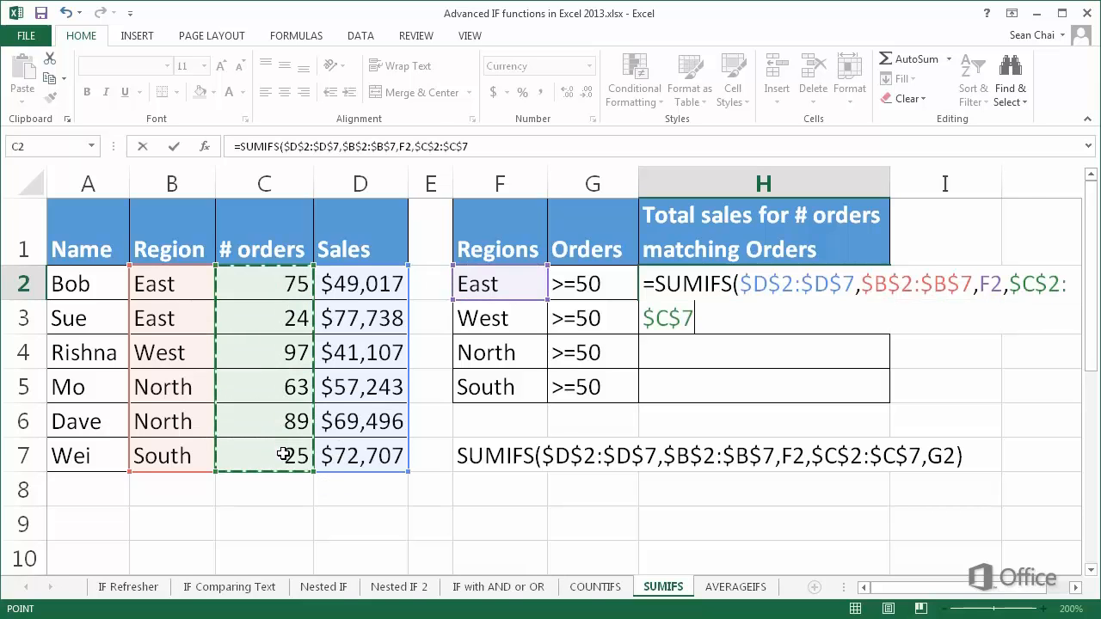
type(",")
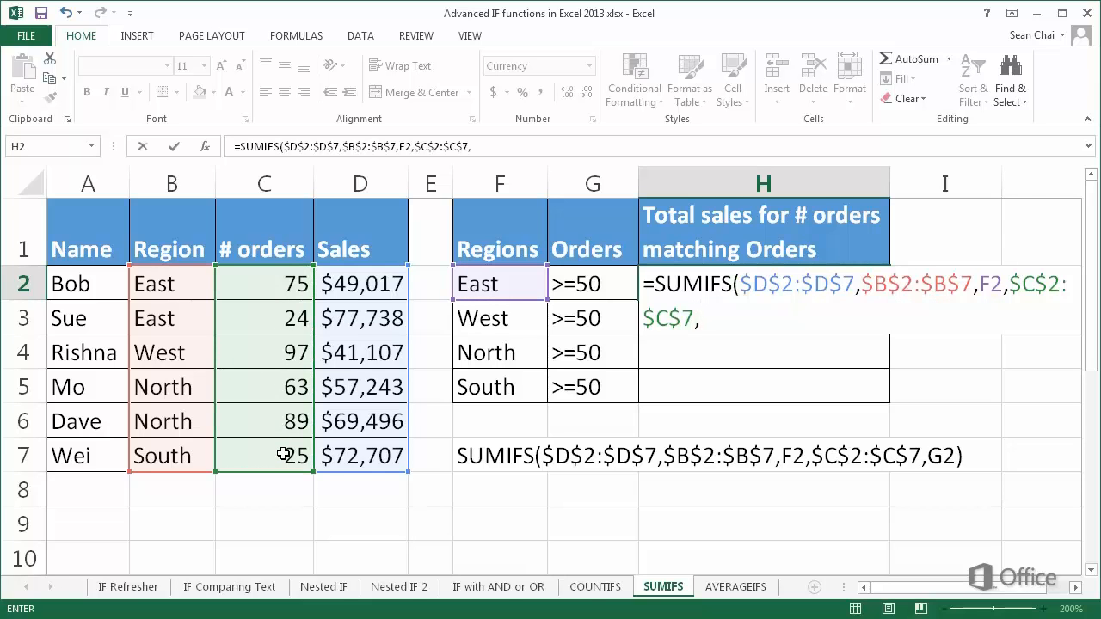
left_click(584, 294)
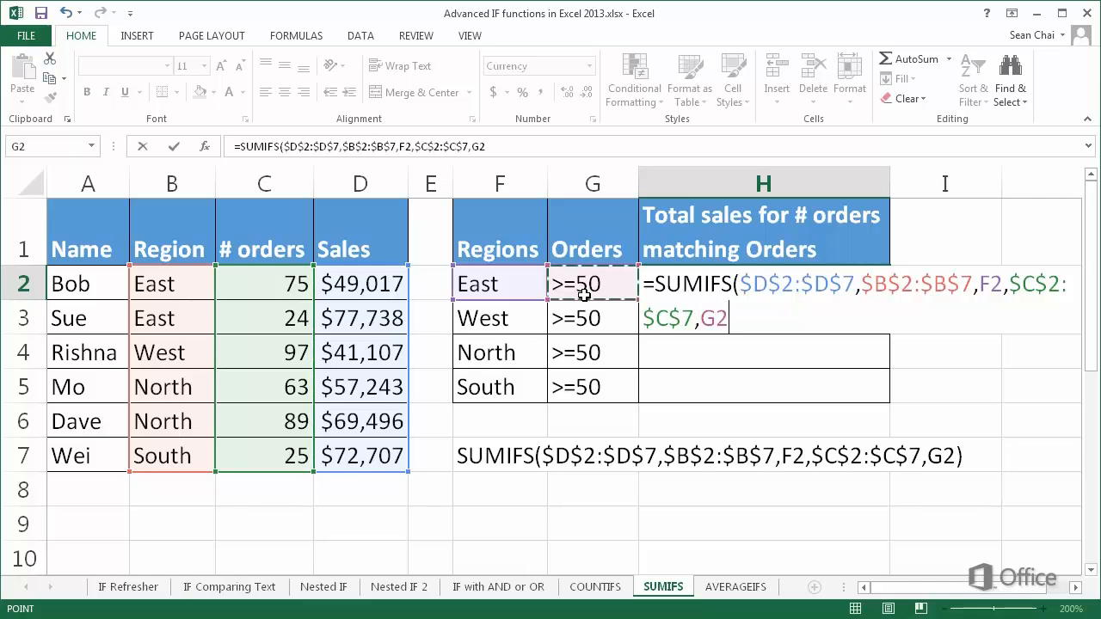
type(")")
key("Return")
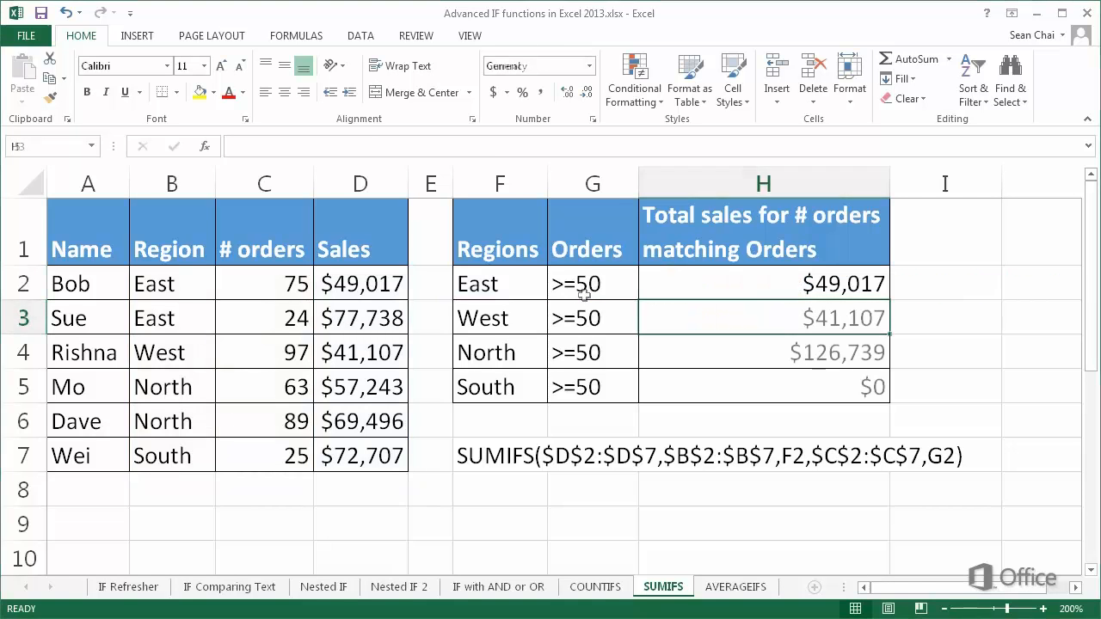
left_click(946, 387)
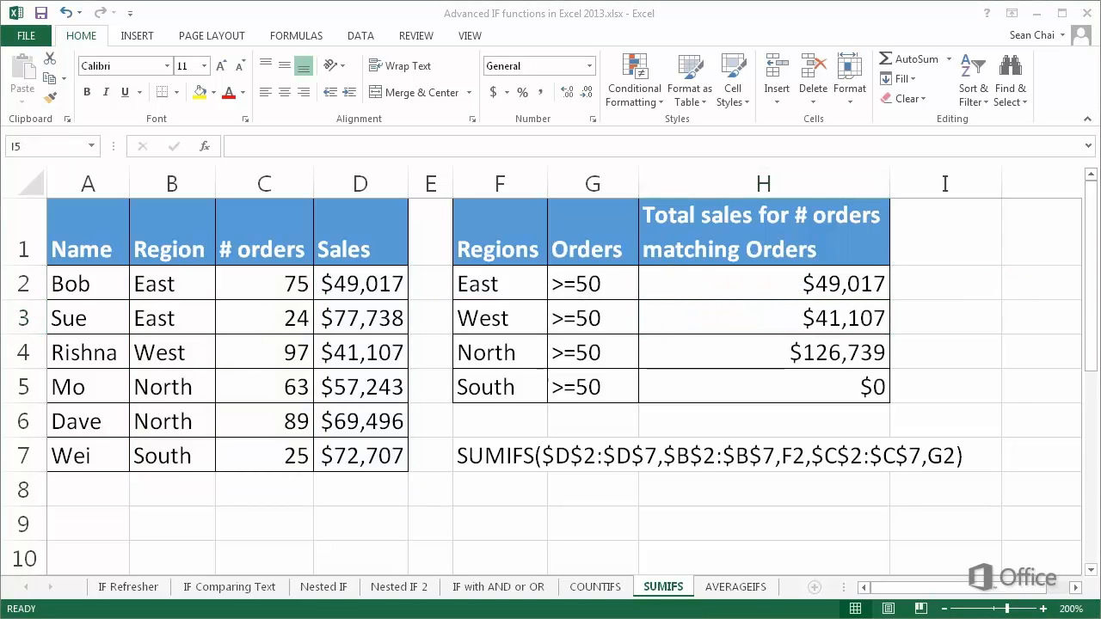